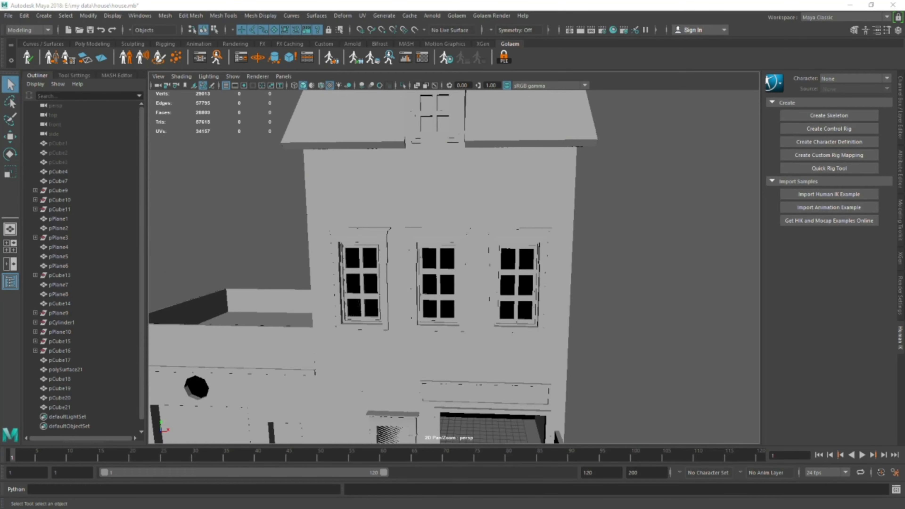
- Tumble down over the room and box-select the vertices at the curved wall's bend
mouse_move(505, 267)
alt+mouse_down()
mouse_move(524, 272)
mouse_move(585, 259)
mouse_move(553, 218)
mouse_move(550, 259)
mouse_move(516, 267)
alt+mouse_up()
click(525, 273)
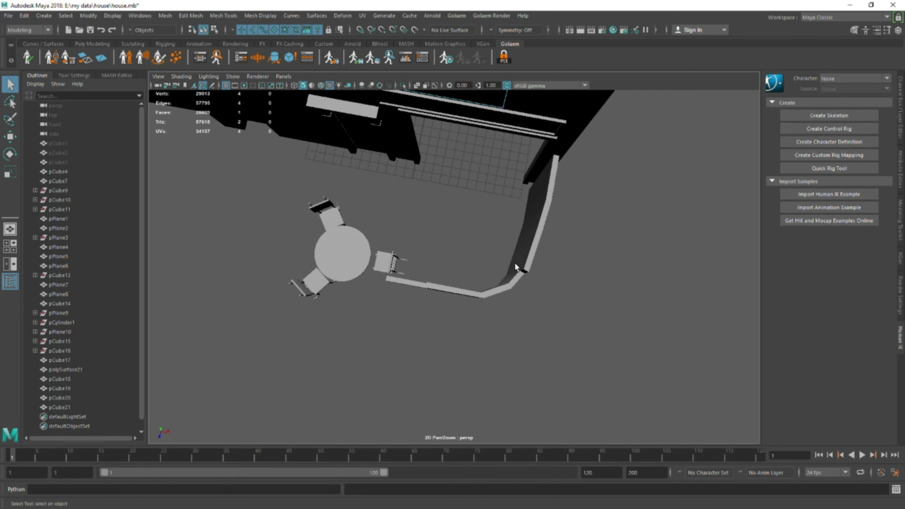
right_click(719, 214)
drag(505, 306, 567, 359)
- Frame the curved wall pCube21 and switch it to face editing
key(w)
key(space)
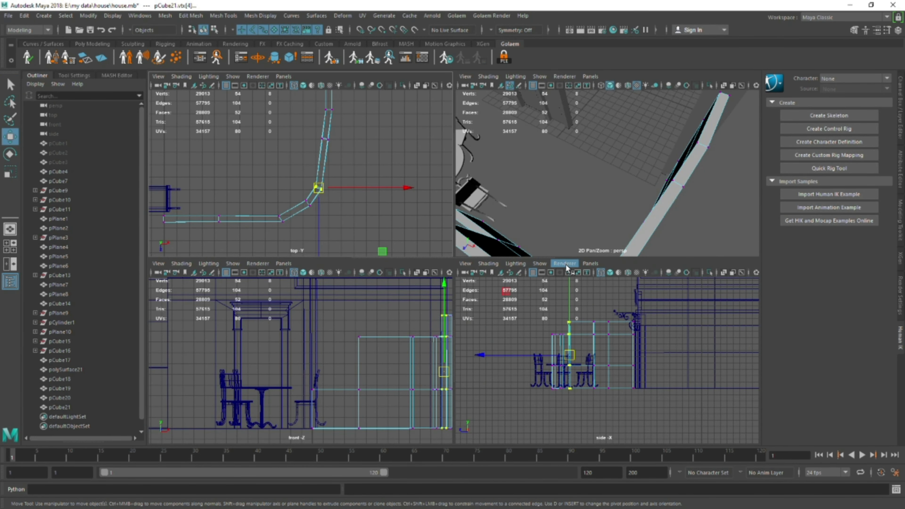
key(F8)
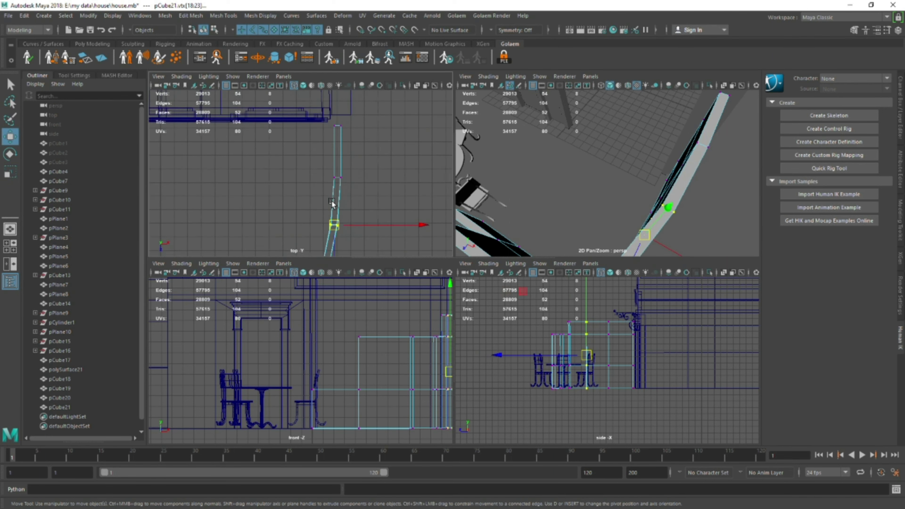
key(space)
key(f)
key(F11)
- Select the face at the wall's end and orbit round to the corner
mouse_move(479, 214)
alt+mouse_down()
mouse_move(445, 246)
mouse_move(534, 192)
alt+mouse_up()
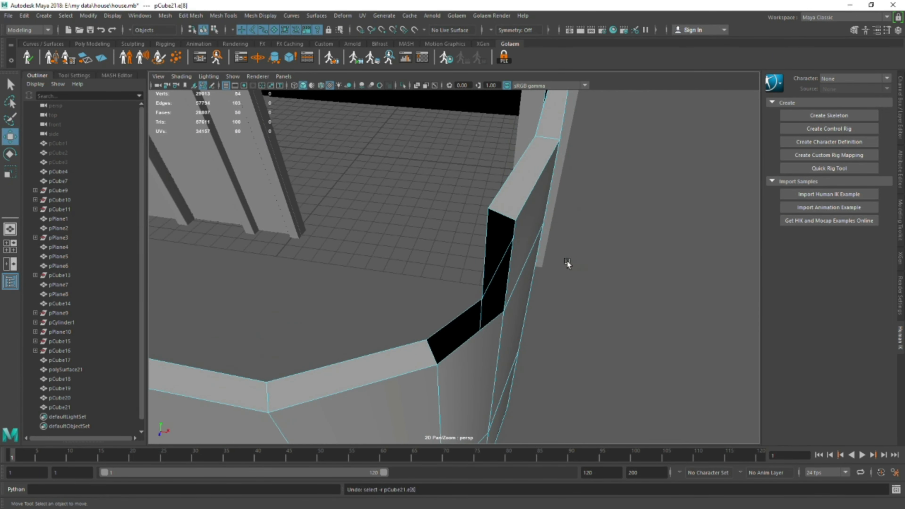
click(534, 192)
mouse_move(549, 272)
alt+mouse_down()
mouse_move(537, 212)
mouse_move(517, 219)
alt+mouse_up()
scroll(517, 219, up, 5)
mouse_move(555, 157)
alt+mouse_down()
mouse_move(449, 193)
mouse_move(471, 231)
mouse_move(546, 266)
mouse_move(423, 202)
alt+mouse_up()
right_drag(423, 202, 374, 212)
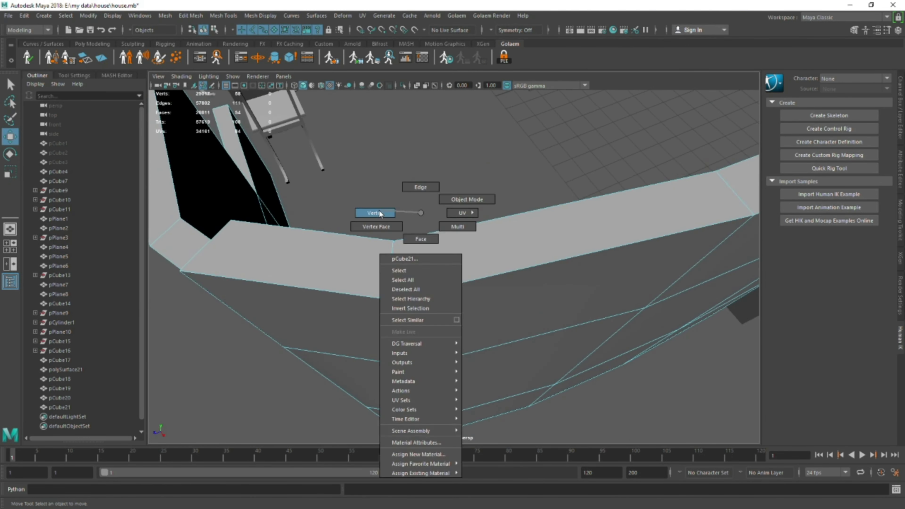
- Target-weld the split top corner vertex to close the black gap
click(458, 217)
mouse_move(458, 216)
alt+mouse_down()
mouse_move(470, 271)
mouse_move(607, 118)
alt+mouse_up()
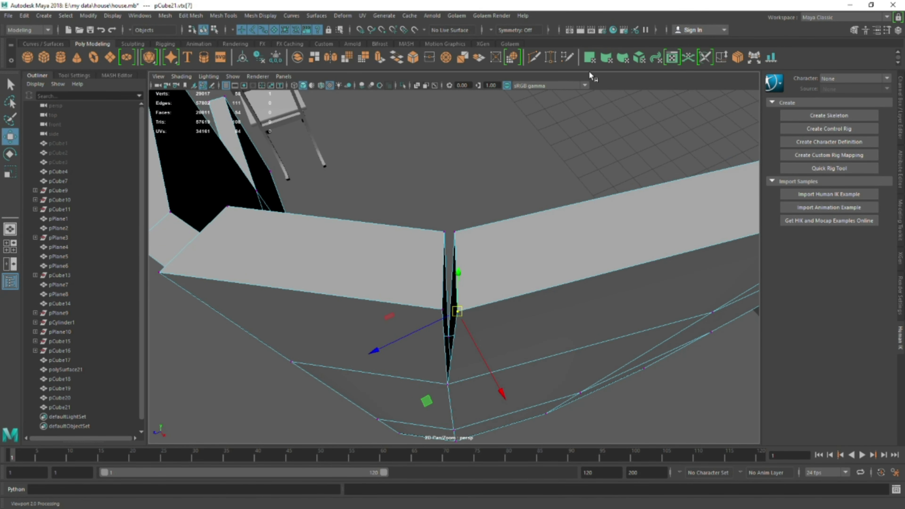
shift+right_drag(463, 249, 448, 228)
drag(454, 232, 430, 232)
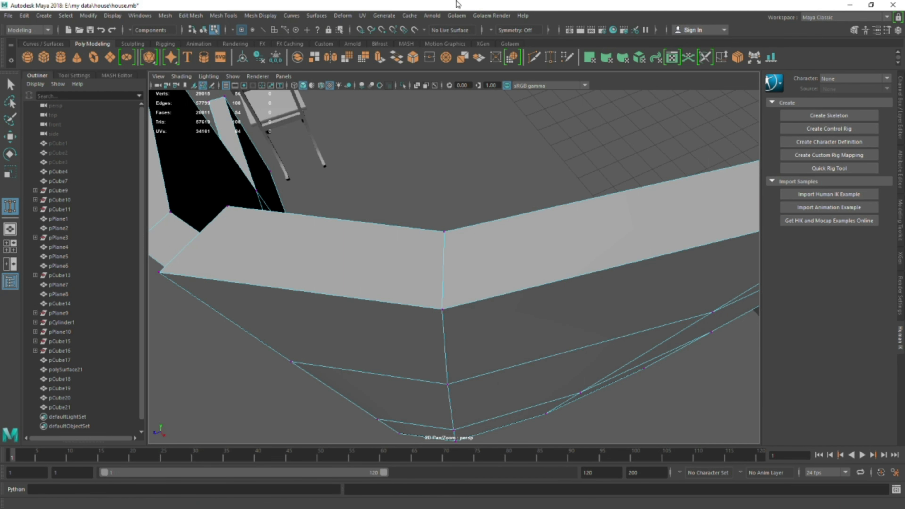
alt+drag(410, 107, 338, 198)
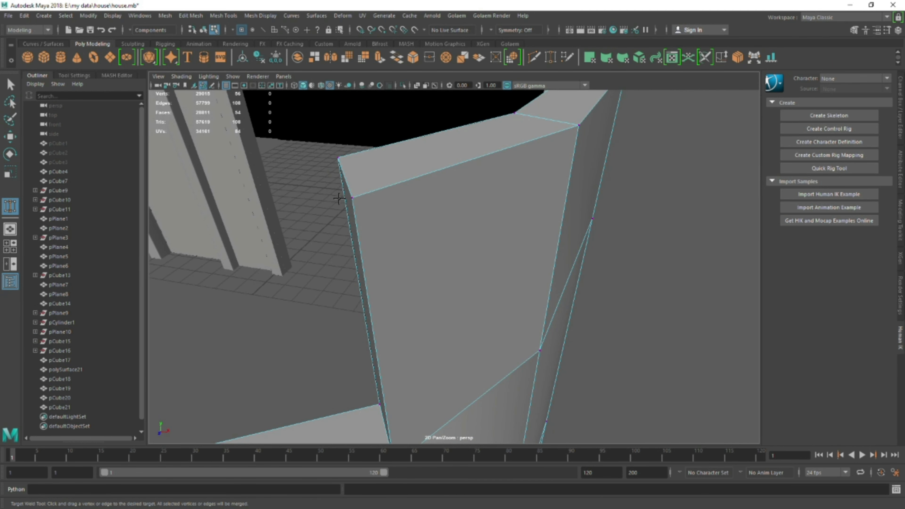
alt+drag(463, 250, 513, 279)
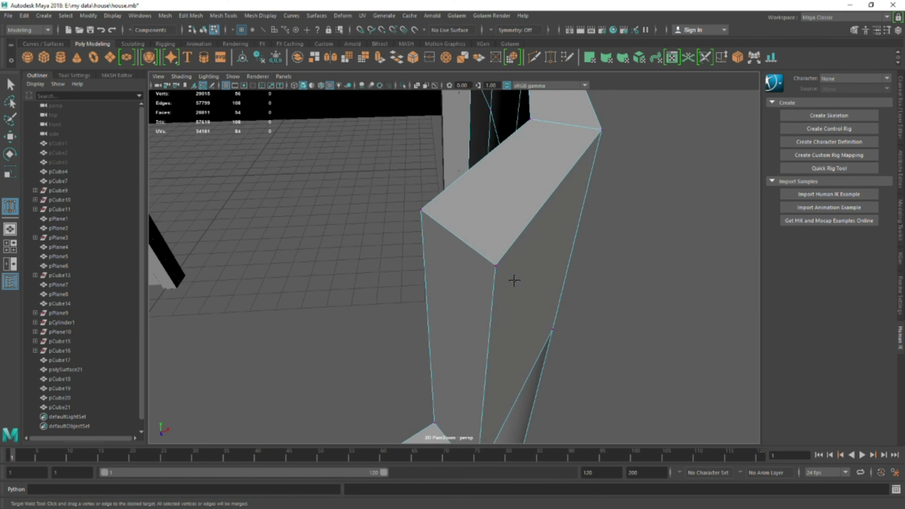
scroll(525, 307, down, 5)
- Duplicate the table and chairs group to make a second table set
key(4)
key(w)
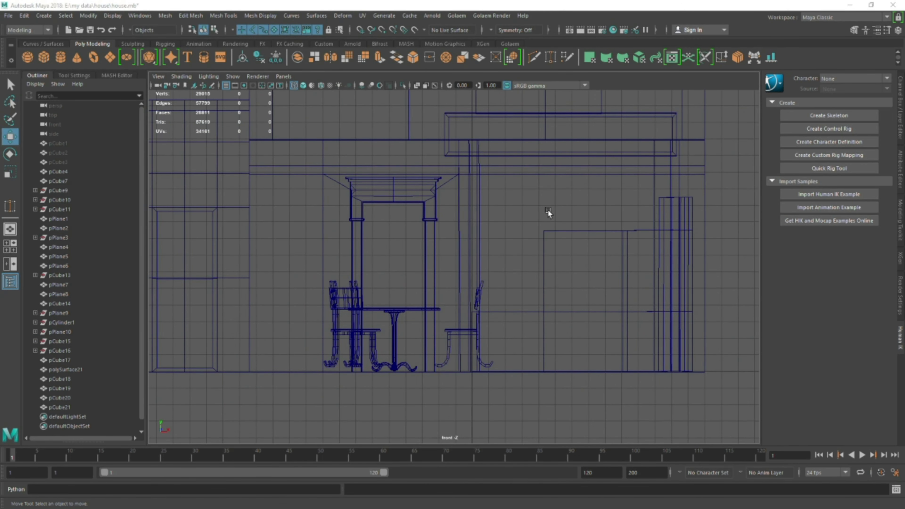
key(space)
key(space)
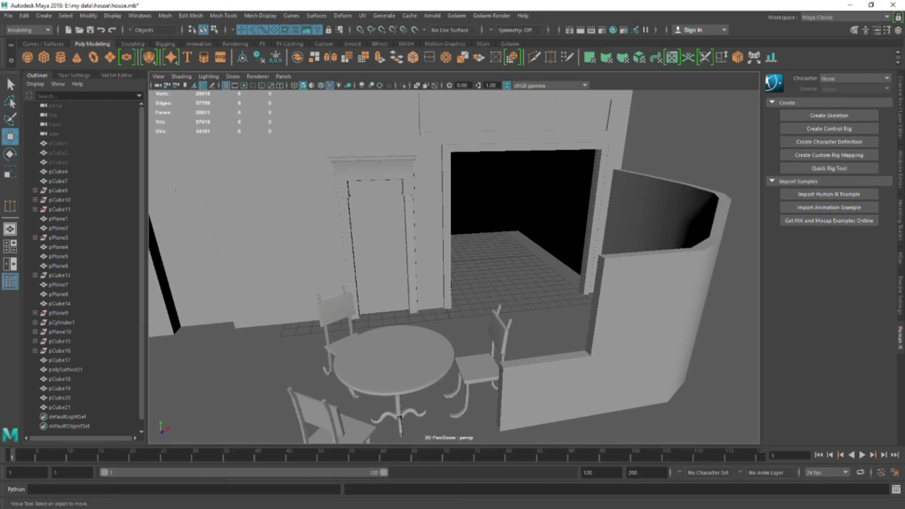
mouse_move(428, 249)
alt+mouse_down()
mouse_move(353, 285)
mouse_move(398, 358)
mouse_move(506, 321)
mouse_move(475, 285)
mouse_move(439, 371)
mouse_move(508, 299)
mouse_move(576, 319)
mouse_move(460, 295)
mouse_move(428, 321)
mouse_move(546, 330)
mouse_move(620, 289)
alt+mouse_up()
key(ctrl+d)
key(ctrl+d)
click(576, 319)
- Draw a box over the doorway, then extrude and bevel pPlane11's edge into a sloped awning
drag(333, 241, 570, 312)
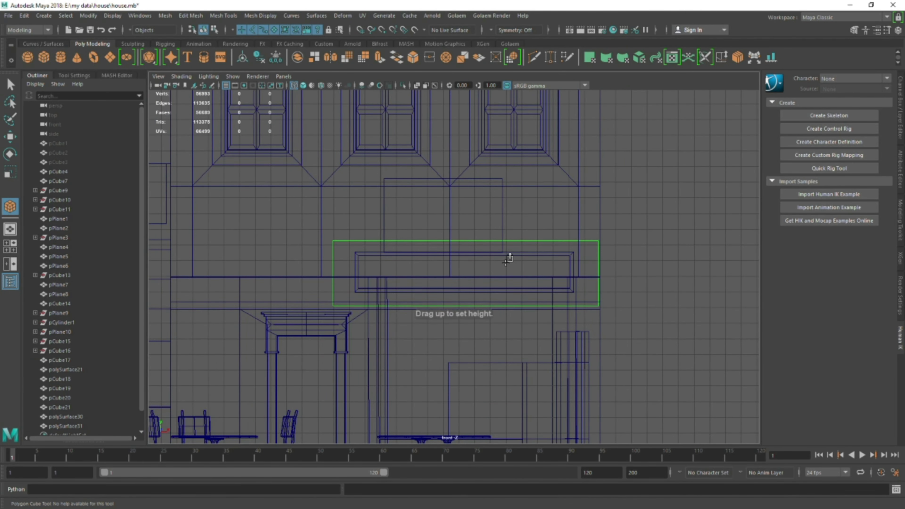
key(space)
mouse_move(511, 273)
alt+mouse_down()
mouse_move(532, 278)
mouse_move(495, 322)
alt+mouse_up()
click(531, 279)
key(ctrl+e)
mouse_move(564, 261)
alt+mouse_down()
mouse_move(455, 271)
mouse_move(499, 250)
mouse_move(521, 315)
mouse_move(463, 249)
mouse_move(498, 232)
mouse_move(631, 313)
mouse_move(525, 263)
mouse_move(504, 194)
mouse_move(864, 286)
alt+mouse_up()
key(w)
key(ctrl+b)
key(ctrl+b)
scroll(572, 323, up, 3)
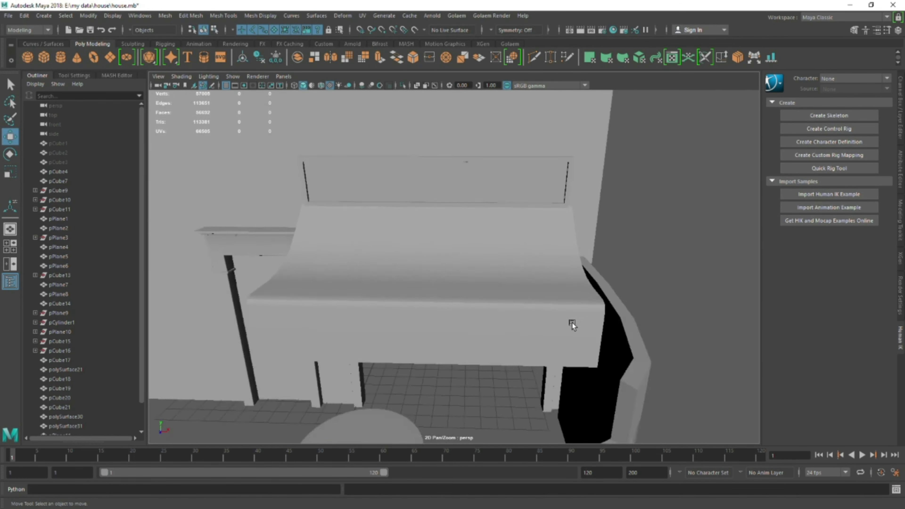
scroll(483, 300, up, 3)
click(614, 239)
mouse_move(482, 299)
alt+mouse_down()
mouse_move(692, 214)
mouse_move(599, 289)
alt+mouse_up()
click(569, 285)
alt+drag(606, 321, 626, 342)
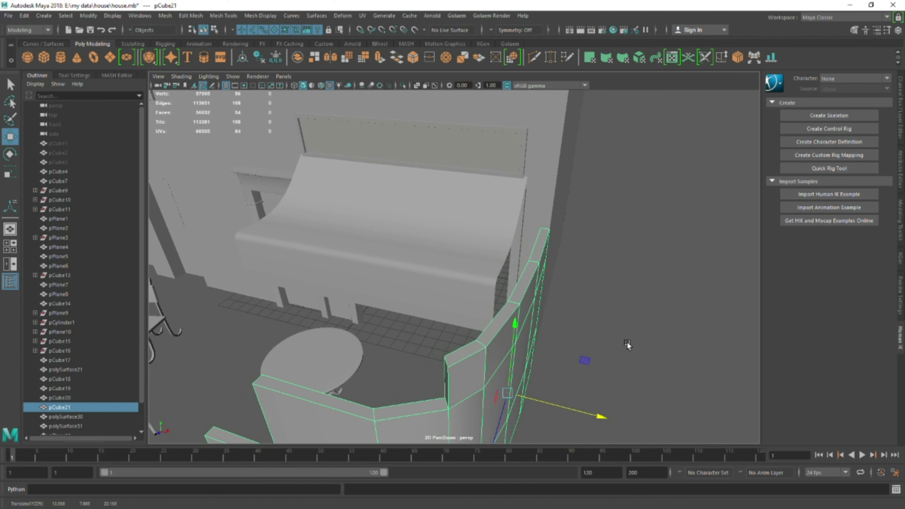
scroll(626, 342, up, 5)
alt+drag(663, 413, 460, 298)
mouse_move(234, 232)
alt+mouse_down()
mouse_move(540, 360)
mouse_move(688, 340)
mouse_move(543, 339)
mouse_move(549, 343)
mouse_move(525, 323)
alt+mouse_up()
click(541, 359)
click(600, 347)
click(485, 287)
alt+drag(485, 288, 410, 271)
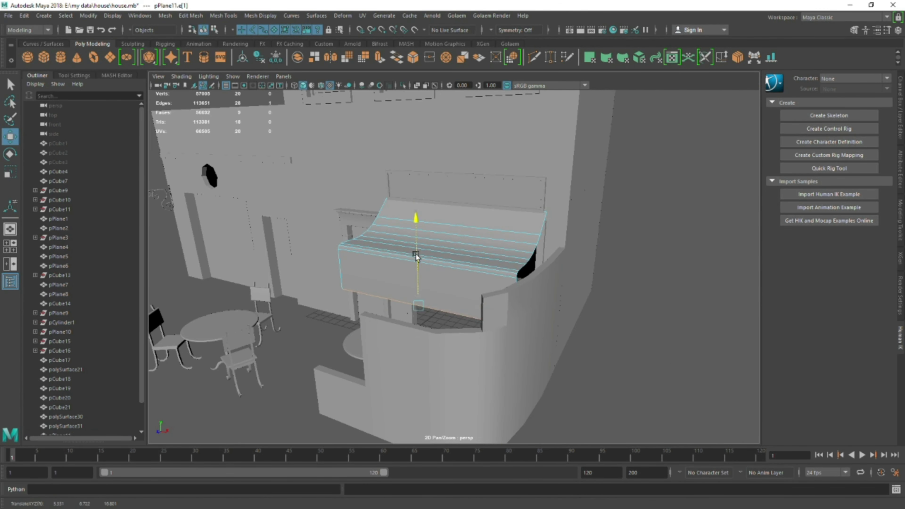
alt+drag(518, 266, 518, 266)
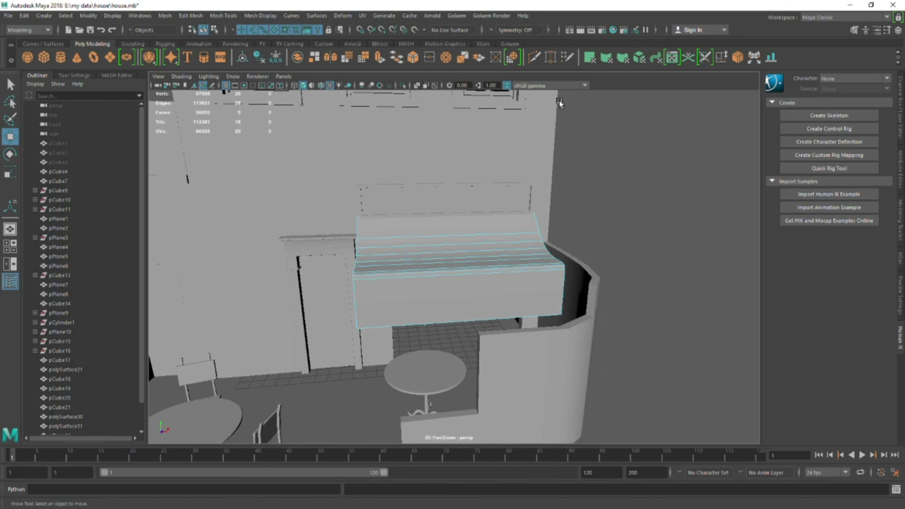
mouse_move(552, 116)
alt+mouse_down()
mouse_move(517, 247)
mouse_move(490, 265)
alt+mouse_up()
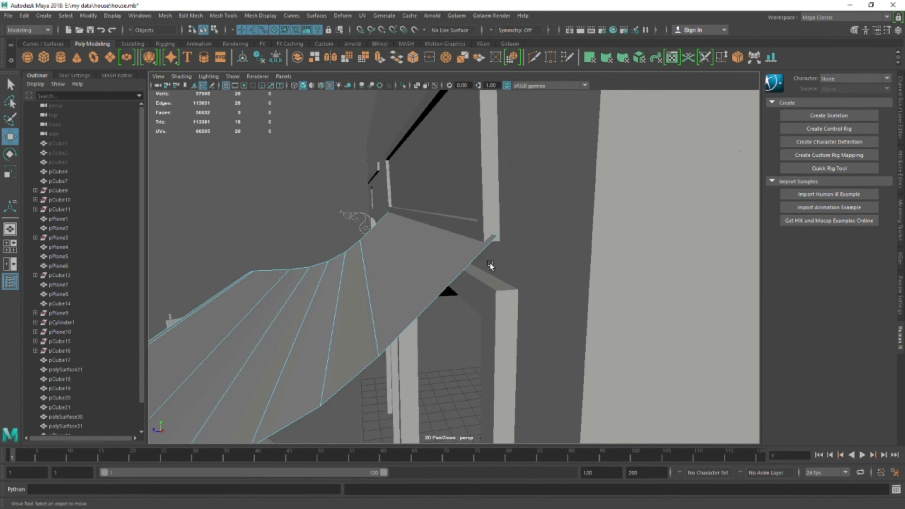
- Orbit in close to the canopy and select plane pPlane1
click(487, 267)
mouse_move(487, 267)
alt+mouse_down()
mouse_move(430, 240)
mouse_move(512, 249)
mouse_move(355, 222)
mouse_move(405, 185)
mouse_move(410, 192)
mouse_move(626, 162)
mouse_move(504, 205)
alt+mouse_up()
click(454, 194)
scroll(564, 215, up, 5)
right_drag(564, 215, 568, 189)
- Draw a long thin cylinder, pCylinder2, along the awning's front fold
click(60, 57)
mouse_move(379, 309)
mouse_down()
mouse_move(404, 263)
mouse_move(465, 308)
mouse_up()
click(465, 308)
click(164, 15)
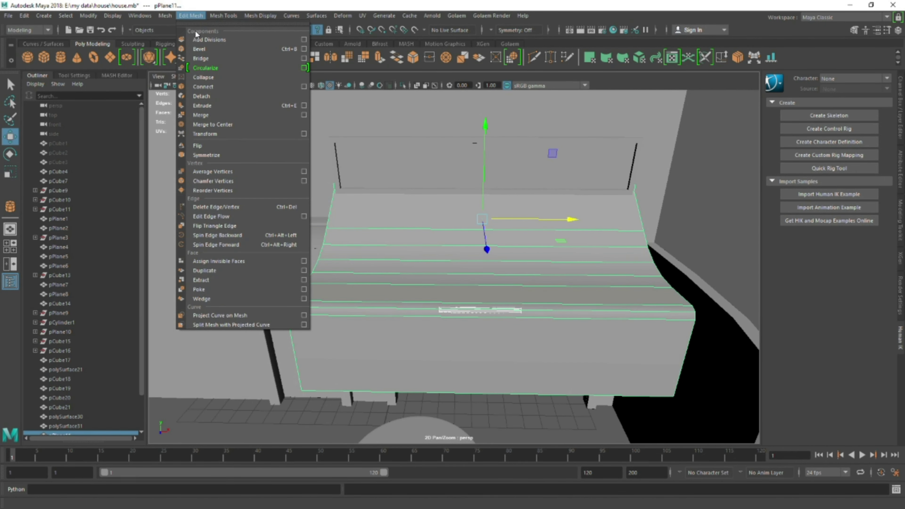
click(485, 176)
mouse_move(485, 176)
alt+mouse_down()
mouse_move(439, 307)
mouse_move(261, 200)
mouse_move(395, 250)
mouse_move(641, 257)
alt+mouse_up()
click(439, 306)
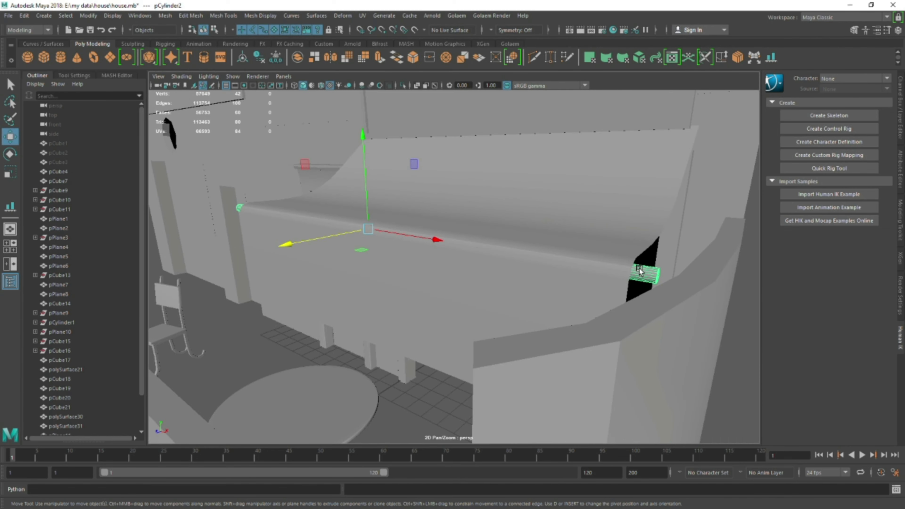
- Draw a small box, pCube22, at the end of the awning beside the rail
mouse_move(658, 289)
alt+mouse_down()
mouse_move(606, 227)
mouse_move(597, 244)
alt+mouse_up()
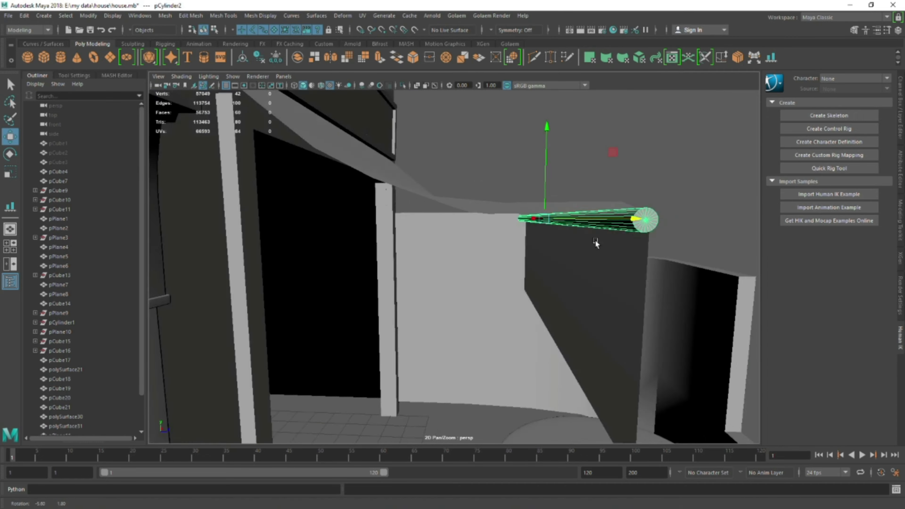
drag(643, 325, 667, 345)
key(e)
mouse_move(412, 158)
alt+mouse_down()
mouse_move(403, 261)
mouse_move(431, 290)
alt+mouse_up()
key(w)
click(430, 290)
- Isolate the canopy and move pCube22 to the canopy's end
key(f)
key(ctrl+1)
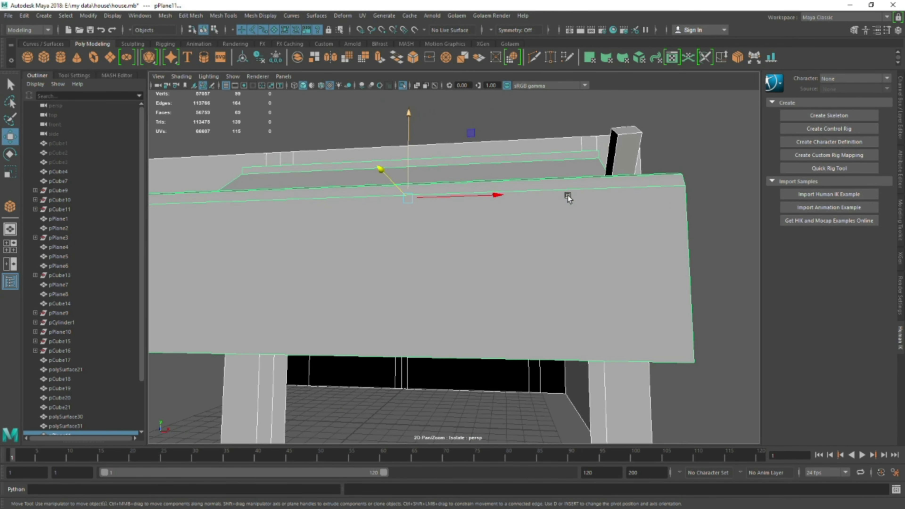
key(ctrl+z)
key(f)
mouse_move(444, 252)
alt+mouse_down()
mouse_move(373, 242)
mouse_move(336, 314)
mouse_move(339, 284)
alt+mouse_up()
- Scale and rotate pCube22's end vertices into a thin diagonal brace
key(4)
key(F9)
drag(600, 342, 619, 355)
key(5)
mouse_move(572, 329)
alt+mouse_down()
mouse_move(612, 226)
mouse_move(522, 318)
mouse_move(426, 252)
mouse_move(491, 258)
mouse_move(565, 176)
mouse_move(514, 329)
mouse_move(479, 264)
mouse_move(430, 311)
mouse_move(443, 306)
alt+mouse_up()
key(r)
key(e)
key(w)
click(514, 328)
- Undo the accidental deletion of the brace and inspect it
key(Delete)
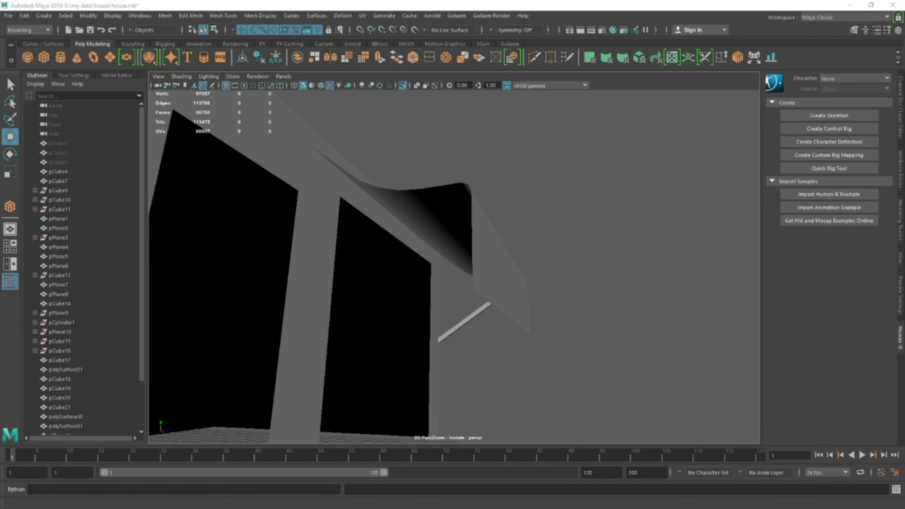
key(ctrl+z)
key(ctrl+z)
key(ctrl+z)
mouse_move(450, 386)
alt+mouse_down()
mouse_move(307, 256)
mouse_move(590, 283)
mouse_move(650, 226)
mouse_move(393, 216)
mouse_move(541, 317)
mouse_move(432, 222)
mouse_move(584, 277)
mouse_move(598, 194)
mouse_move(642, 196)
mouse_move(422, 253)
mouse_move(561, 234)
mouse_move(653, 194)
mouse_move(662, 252)
mouse_move(627, 250)
mouse_move(481, 292)
mouse_move(461, 250)
mouse_move(460, 363)
mouse_move(545, 269)
mouse_move(408, 227)
mouse_move(454, 269)
mouse_move(411, 292)
alt+mouse_up()
key(e)
key(w)
- Show the whole house again and select the round table
key(ctrl+1)
click(422, 253)
click(652, 194)
click(461, 363)
mouse_move(411, 293)
alt+right_down()
mouse_move(392, 285)
mouse_move(573, 348)
mouse_move(594, 342)
alt+right_up()
- Drag the Human Body model from the Content Browser into the scene by the doorway
click(574, 348)
mouse_move(593, 341)
alt+mouse_down()
mouse_move(568, 247)
mouse_move(541, 199)
alt+mouse_up()
click(191, 15)
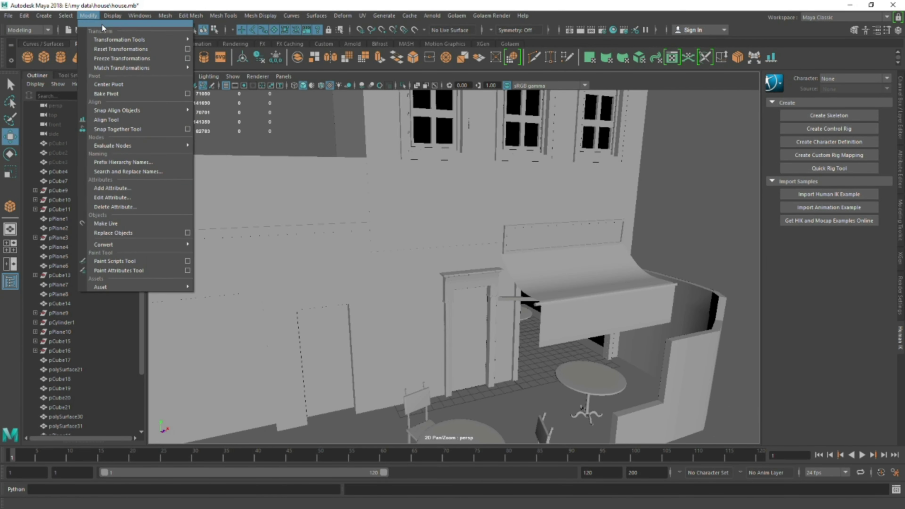
click(129, 22)
mouse_move(161, 49)
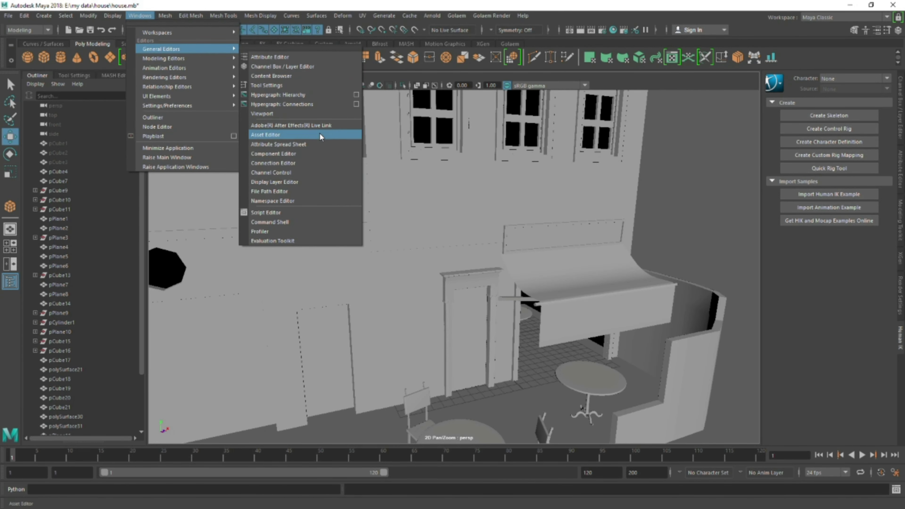
click(271, 76)
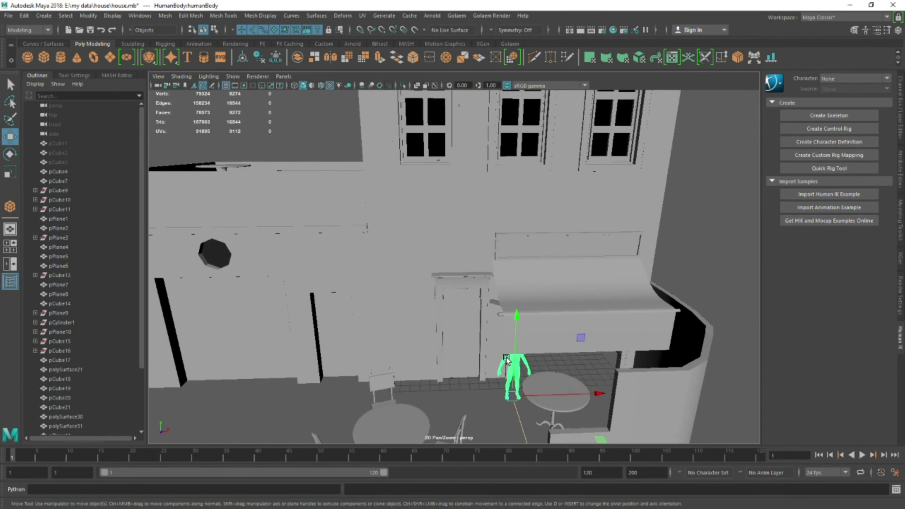
mouse_move(507, 360)
alt+mouse_down()
mouse_move(463, 309)
mouse_move(443, 345)
mouse_move(427, 321)
alt+mouse_up()
scroll(427, 320, down, 5)
click(641, 178)
scroll(452, 265, up, 3)
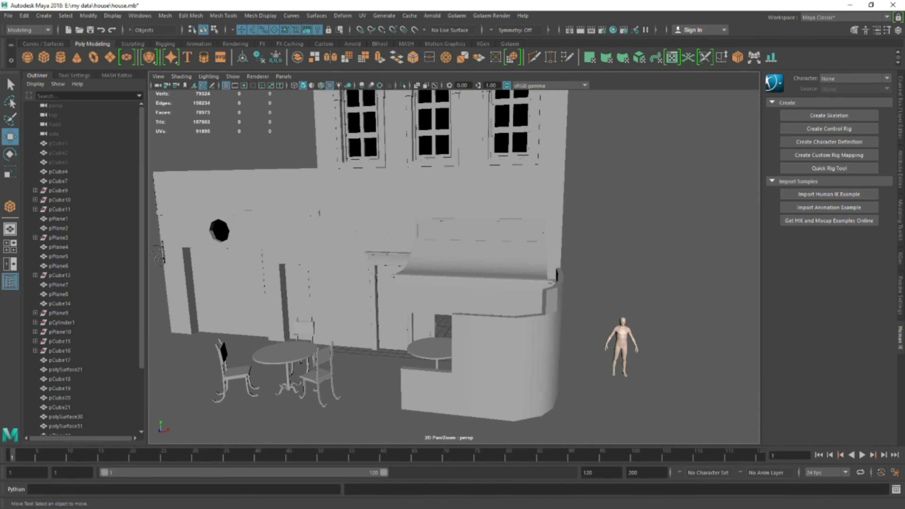
scroll(429, 317, up, 3)
scroll(426, 322, down, 3)
scroll(530, 301, down, 2)
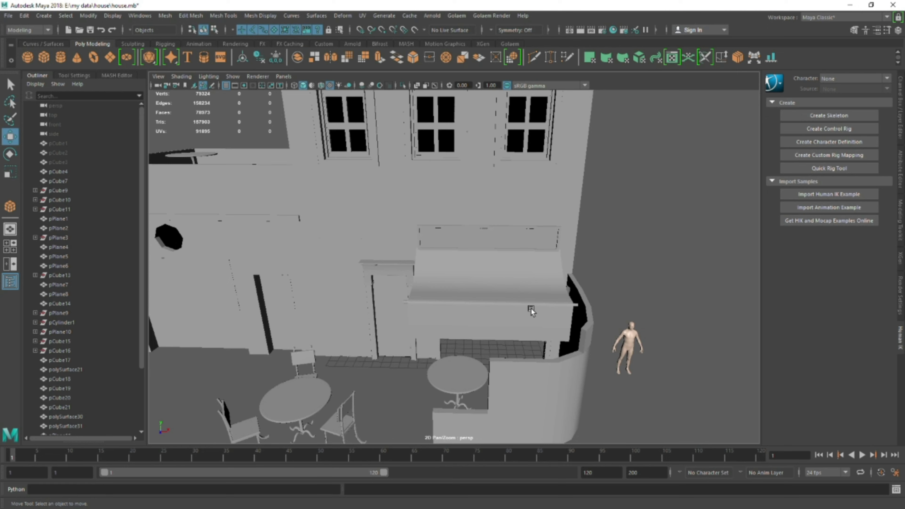
alt+drag(393, 297, 450, 314)
scroll(450, 315, down, 3)
alt+drag(422, 246, 489, 299)
scroll(533, 214, up, 3)
key(4)
click(465, 148)
key(5)
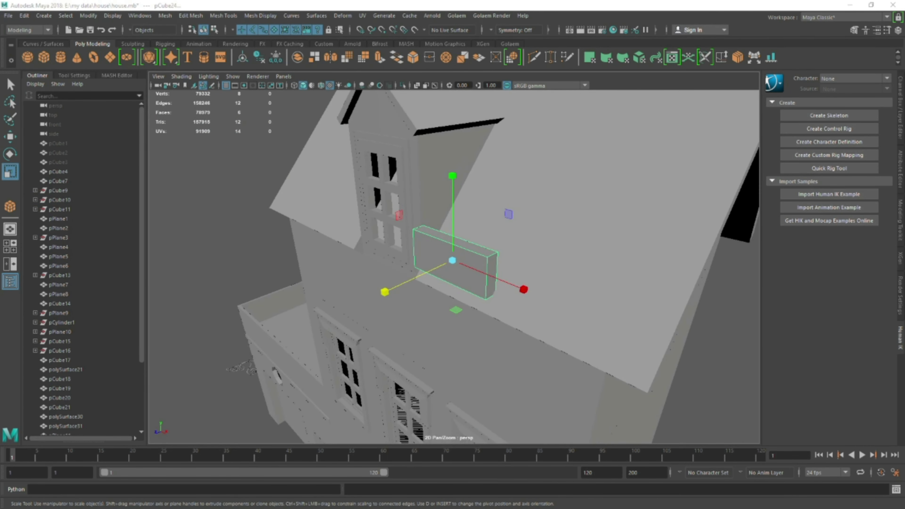
- Raise the flat block pCube24 onto the roof beside the dormer, checking multiple views
key(w)
alt+drag(400, 233, 573, 171)
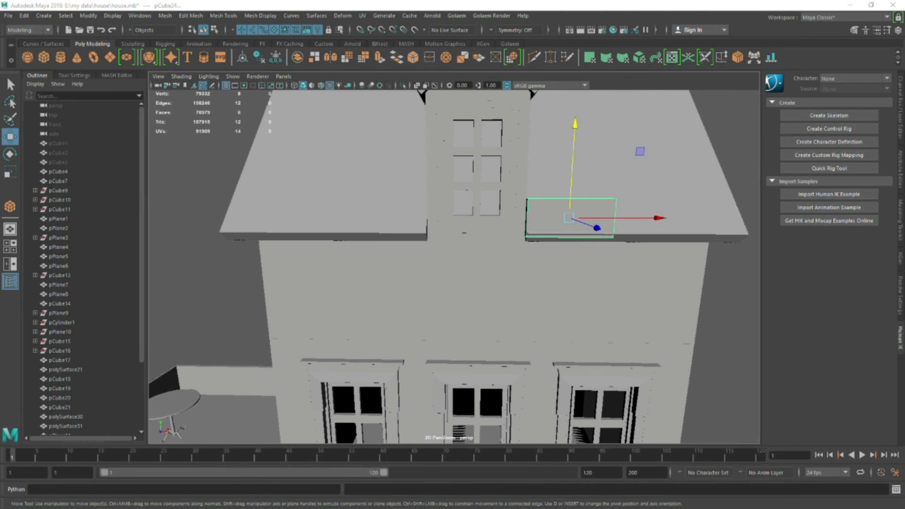
key(space)
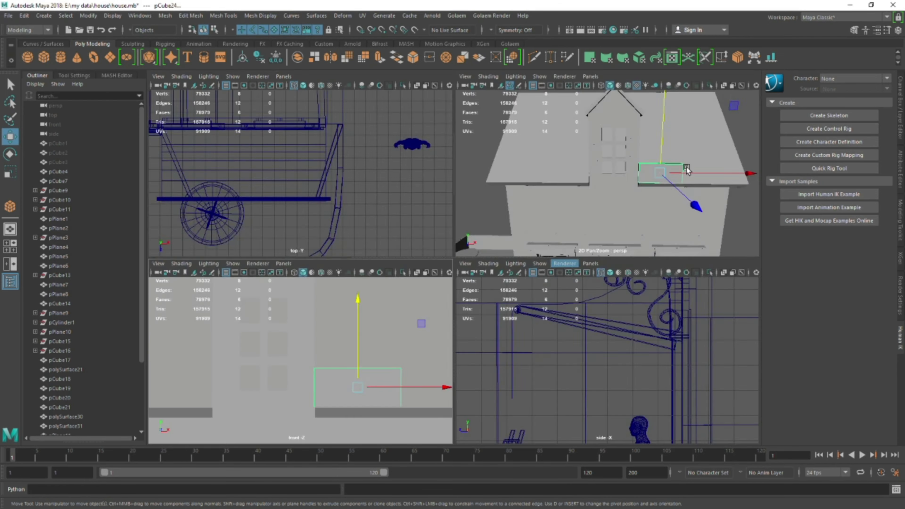
key(space)
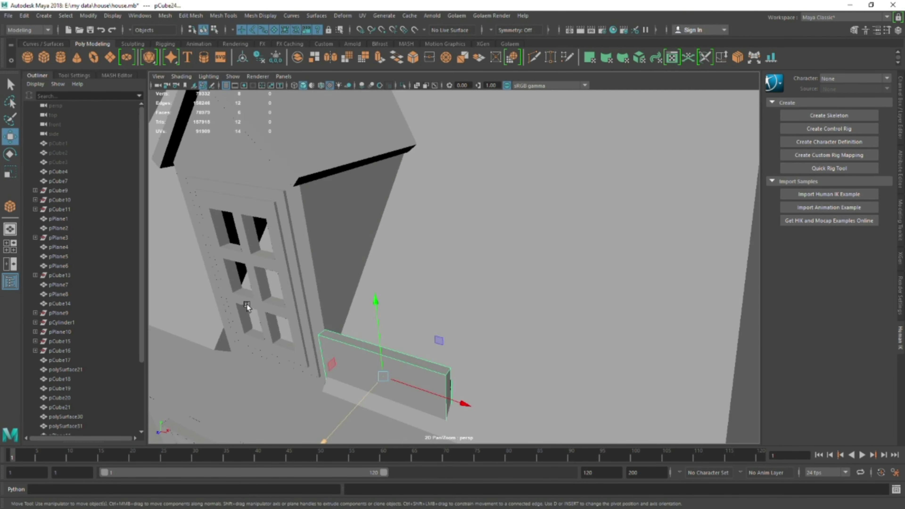
alt+drag(195, 290, 313, 360)
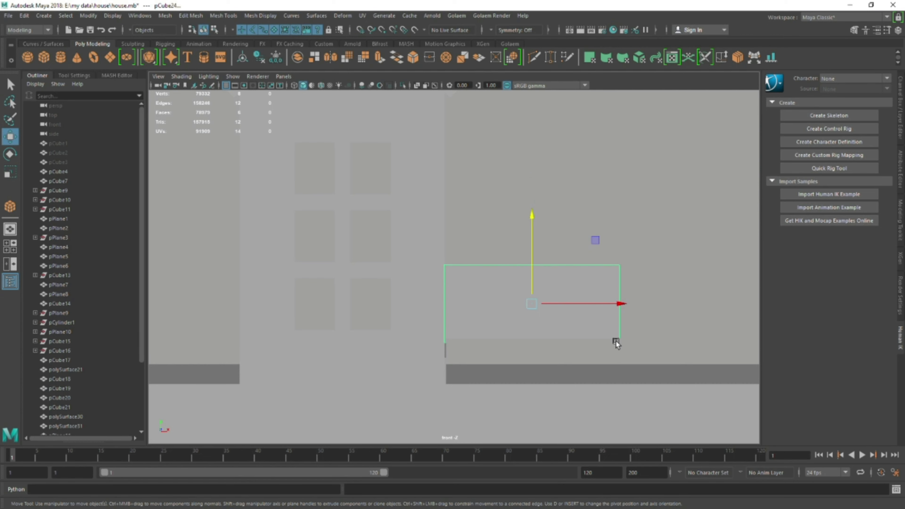
mouse_move(616, 340)
alt+mouse_down()
mouse_move(579, 231)
mouse_move(491, 285)
alt+mouse_up()
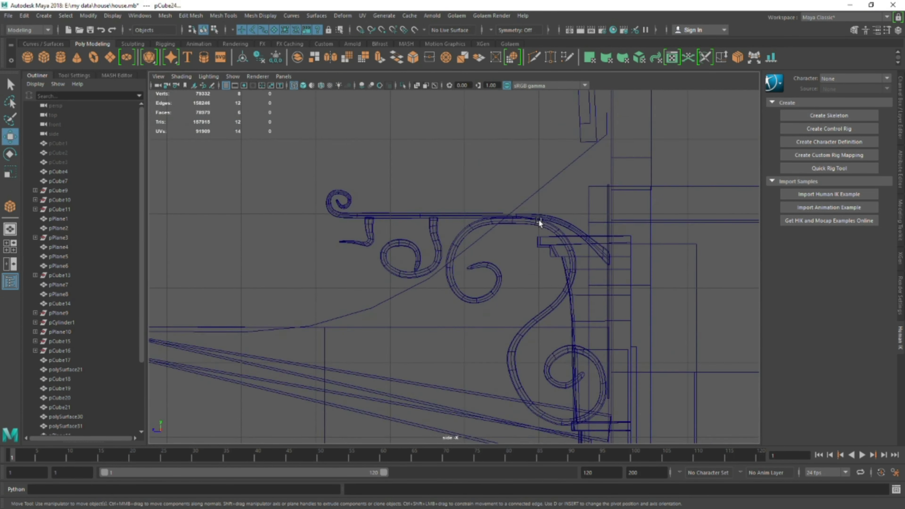
- Switch the block to face editing and select its end face
right_drag(347, 222, 354, 247)
click(437, 244)
key(space)
key(space)
click(517, 252)
- Extrude the block's end face to lengthen it into a panel
alt+drag(517, 252, 463, 285)
key(space)
key(space)
key(ctrl+e)
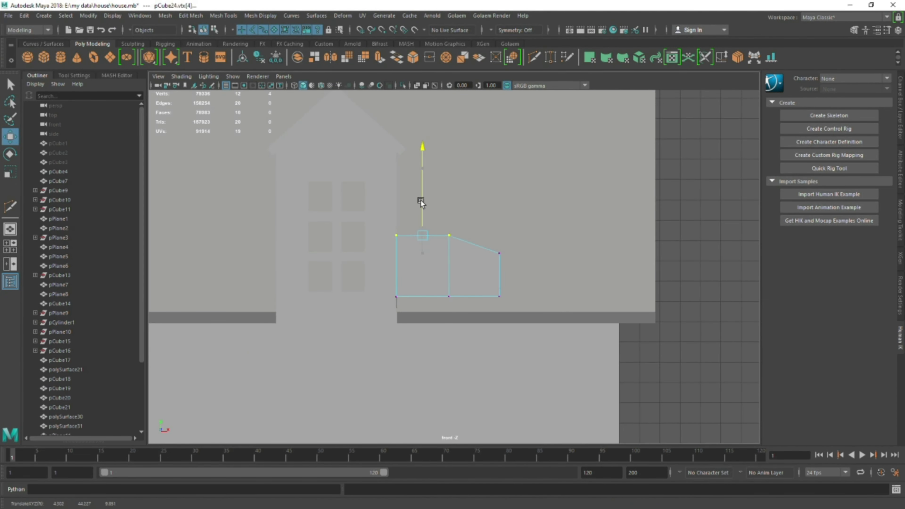
key(space)
key(space)
key(space)
key(space)
key(ctrl+z)
key(t)
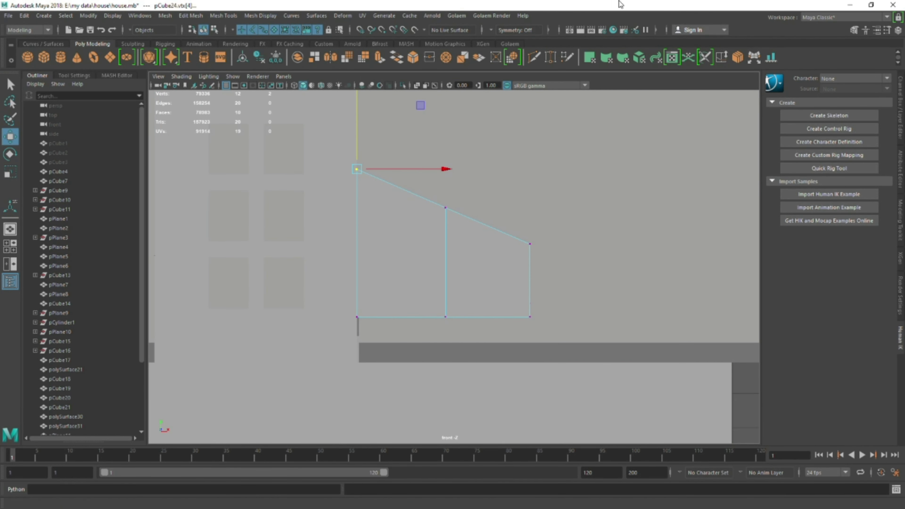
- Cut two vertical edge loops and raise a top vertex to curve the profile
ctrl+click(403, 192)
key(space)
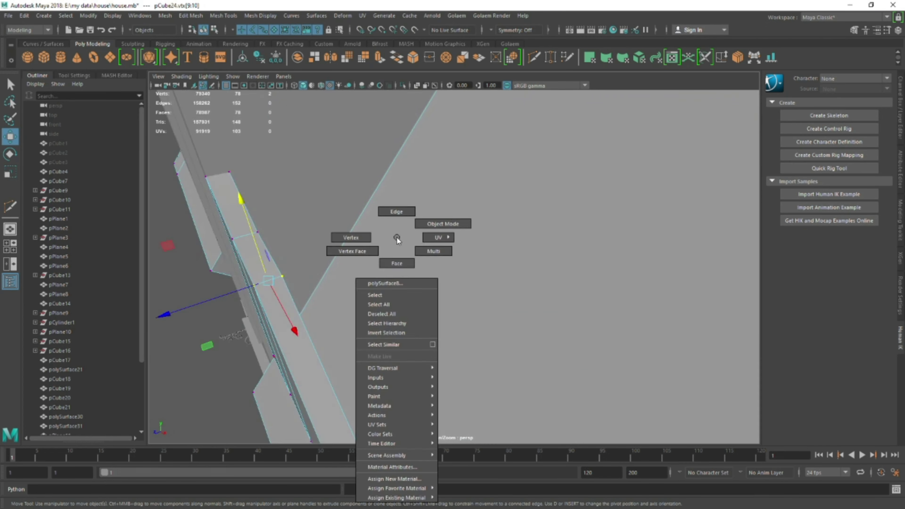
click(353, 216)
alt+drag(353, 216, 363, 330)
key(space)
key(space)
ctrl+click(515, 217)
scroll(531, 221, up, 2)
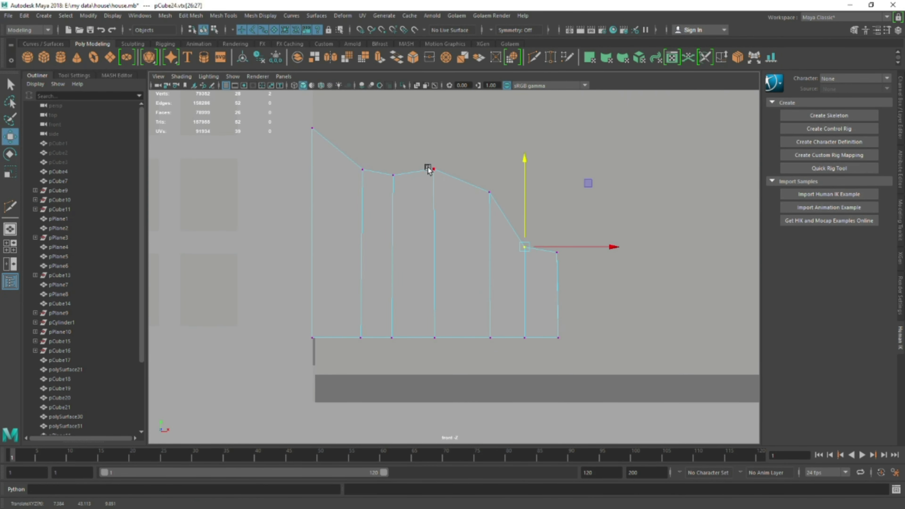
key(w)
drag(466, 153, 466, 145)
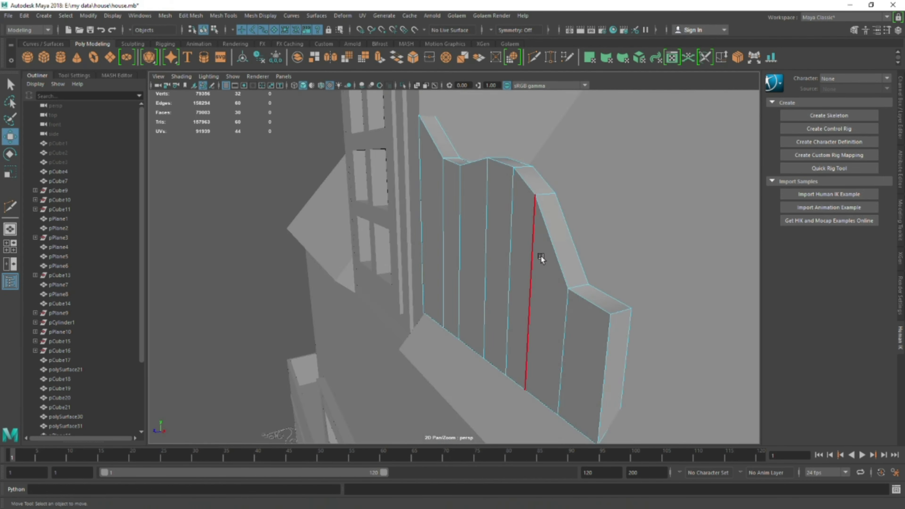
- Bevel the panel's lower corner and nudge vertices to smooth the curve
click(609, 268)
key(F9)
click(575, 280)
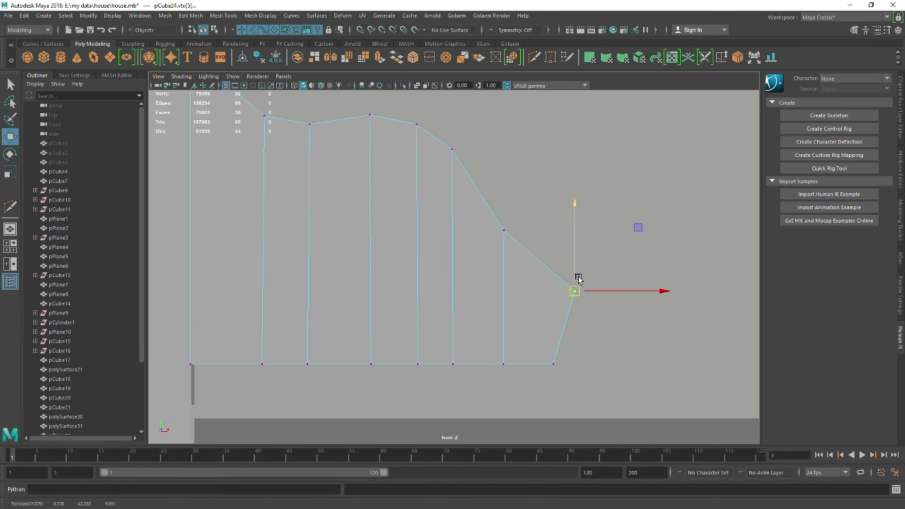
key(ctrl+b)
right_drag(559, 242, 559, 214)
scroll(504, 229, down, 1)
shift+click(545, 356)
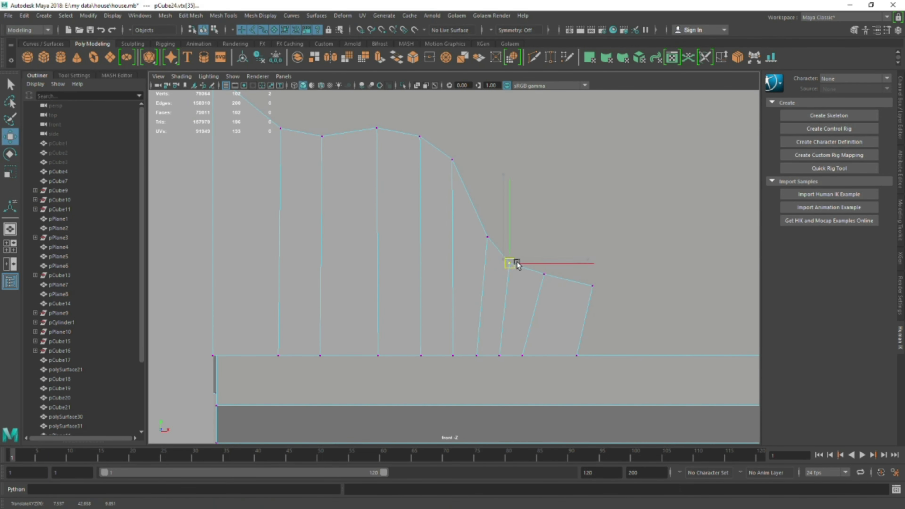
alt+middle_drag(510, 258, 542, 332)
click(478, 238)
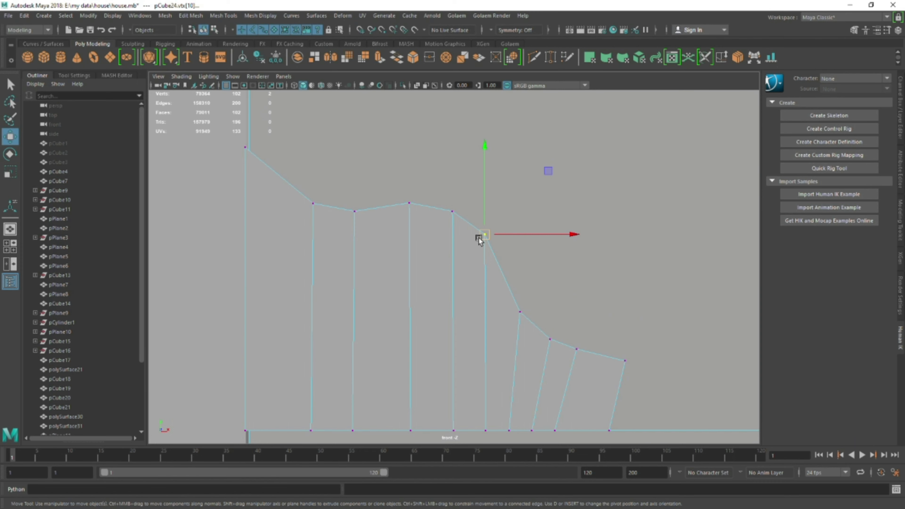
- Mirror a copy of the trim panel to the dormer's other side with Duplicate Special
key(F8)
drag(478, 237, 492, 212)
key(space)
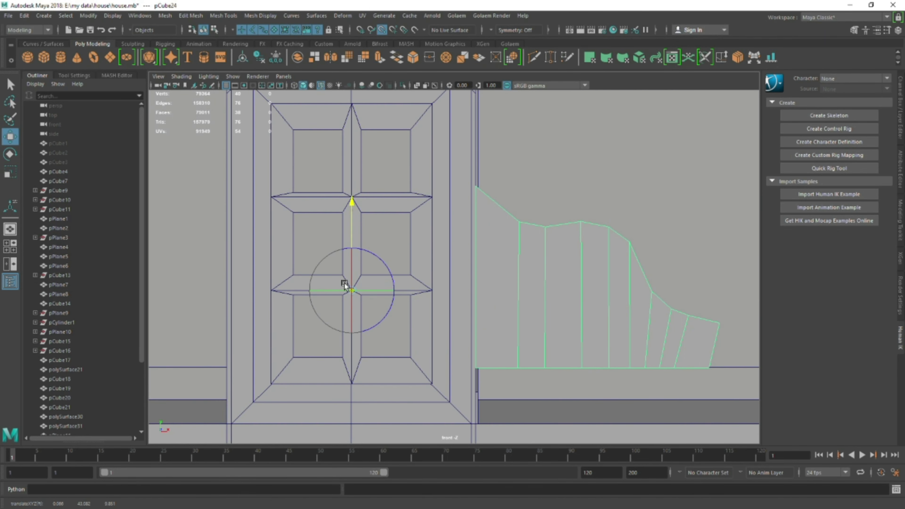
key(w)
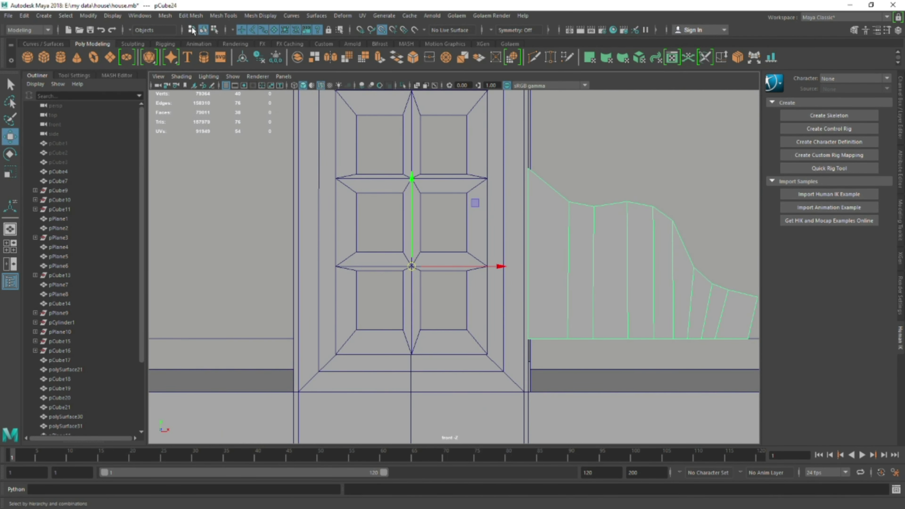
click(24, 15)
click(145, 147)
click(666, 263)
- Orbit around the house to check both trim pieces, then select the chair
key(space)
alt+drag(593, 218, 481, 248)
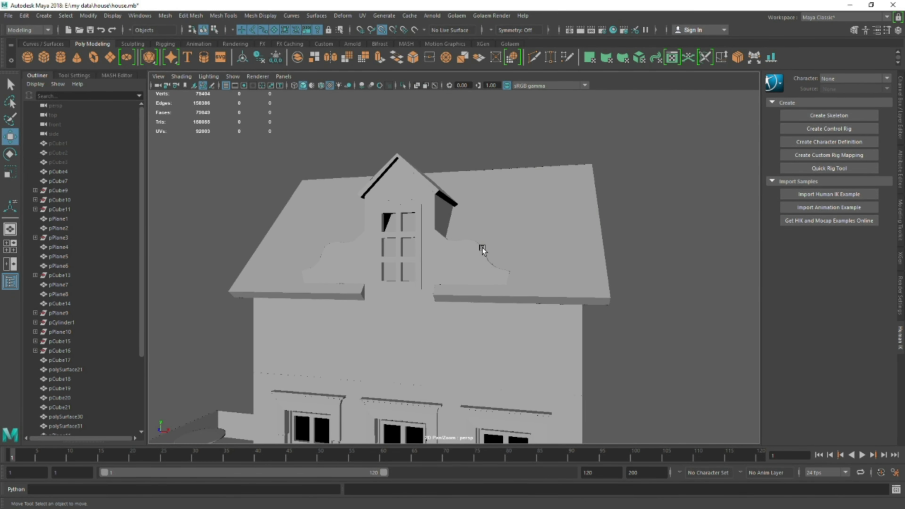
scroll(595, 252, down, 3)
mouse_move(596, 253)
alt+mouse_down()
mouse_move(602, 437)
mouse_move(524, 201)
alt+mouse_up()
click(588, 313)
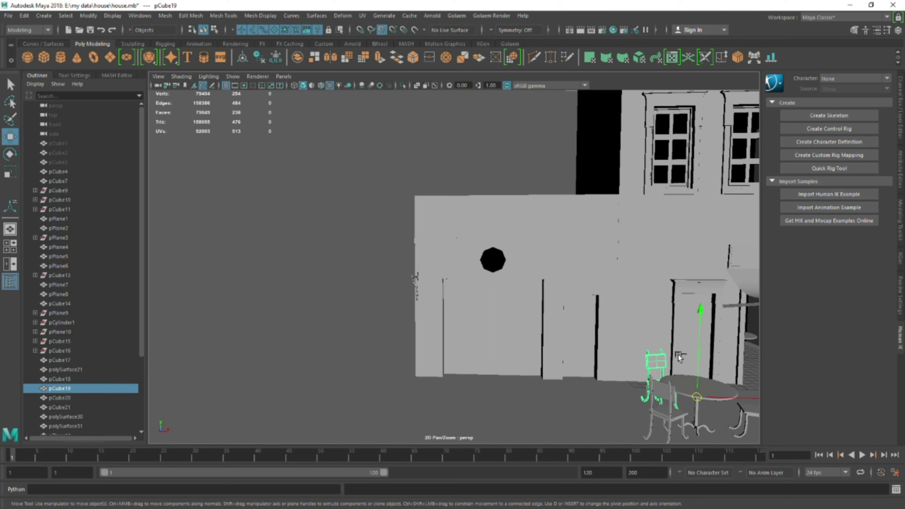
- Place a square polygon plane inside the octagonal wall window in the front view
alt+drag(587, 313, 677, 336)
key(space)
key(space)
scroll(643, 361, up, 5)
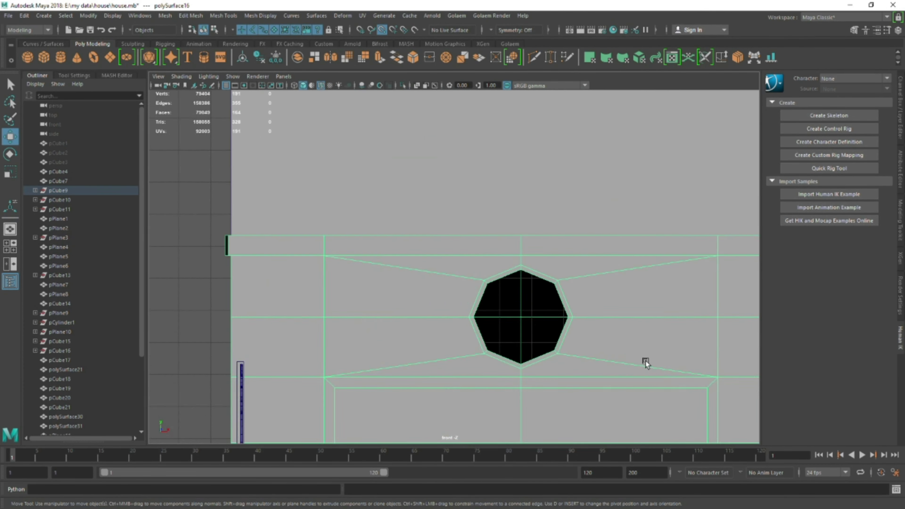
key(y)
drag(359, 191, 488, 319)
key(w)
scroll(519, 222, up, 2)
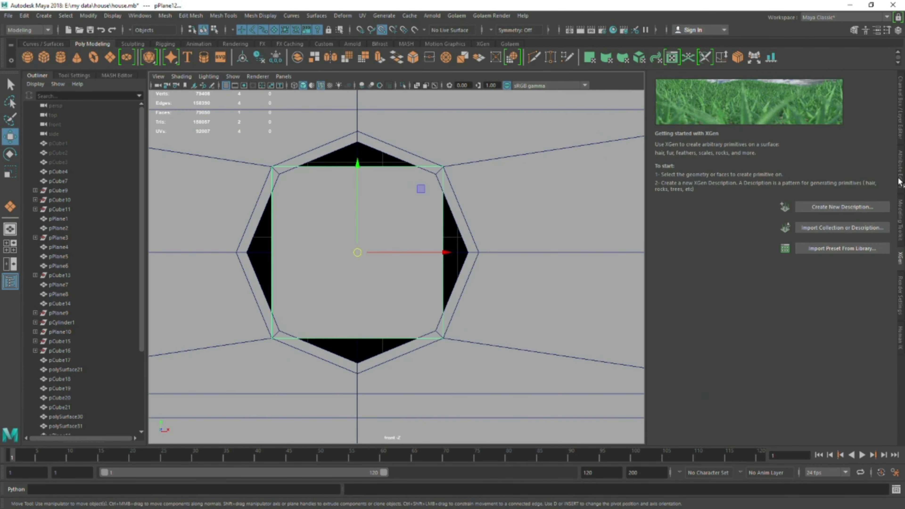
key(ctrl+a)
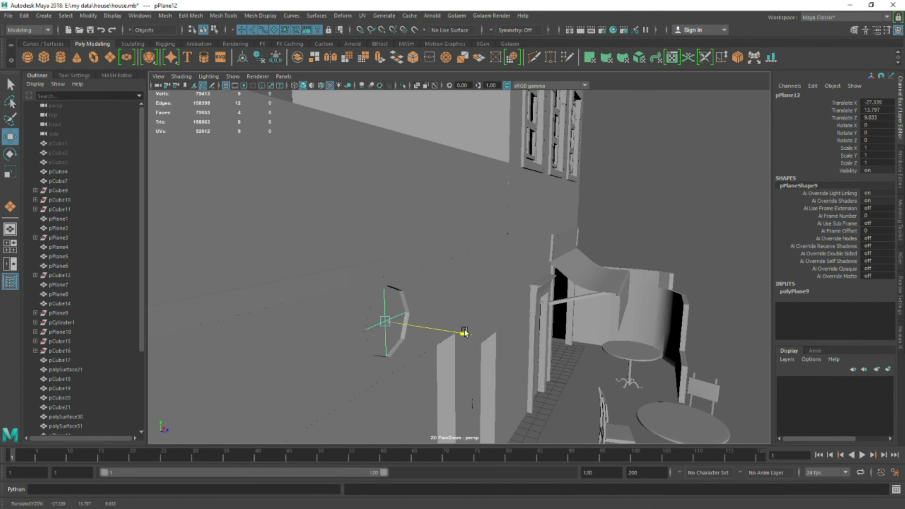
key(f)
- Extrude the plane's faces with Keep Faces Together off into four separate insets
key(F11)
click(428, 240)
key(ctrl+e)
click(414, 341)
- Scale the inner vertices into cross-shaped mullions and extrude the four openings inward
drag(307, 260, 621, 337)
key(r)
drag(474, 211, 475, 231)
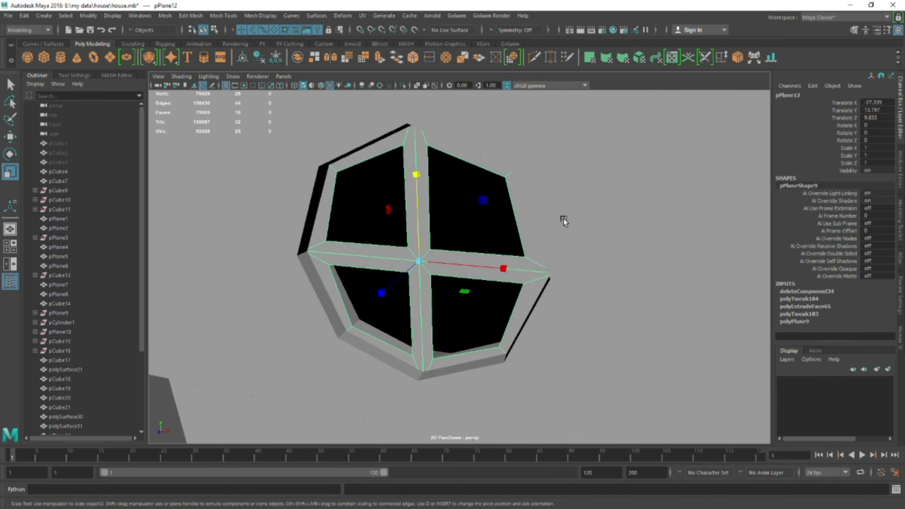
key(ctrl+e)
key(F8)
scroll(567, 270, down, 5)
scroll(567, 270, down, 3)
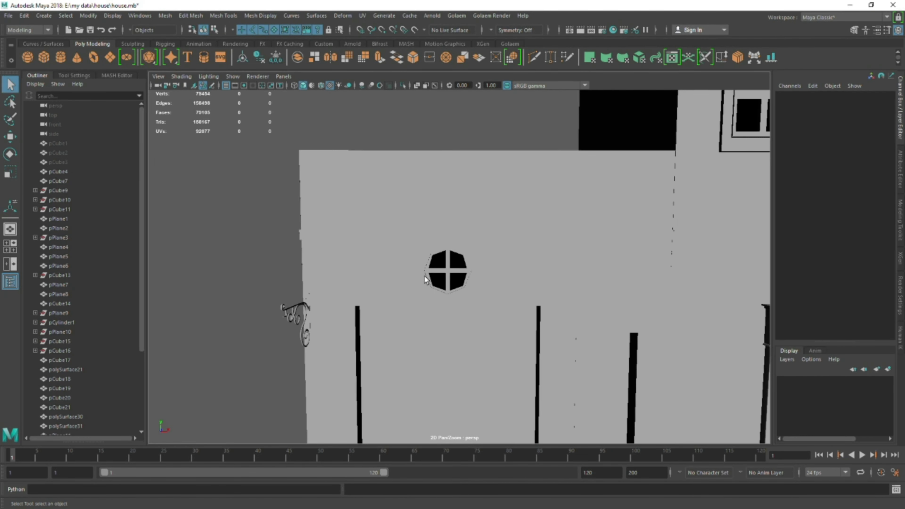